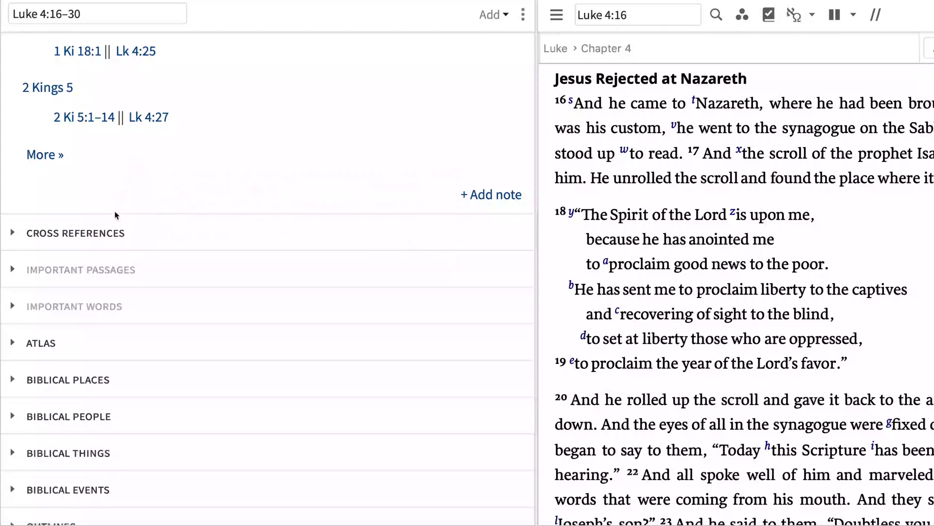
# - Expand the Passage Guide's Cross References section and open all of its passages in the ESV
pyautogui.click(112, 235)
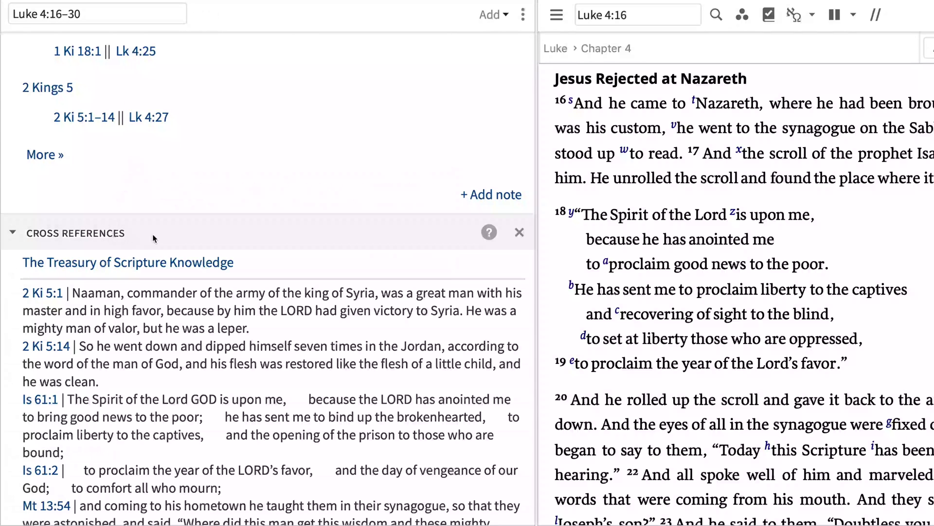
pyautogui.scroll(-5, 156, 233)
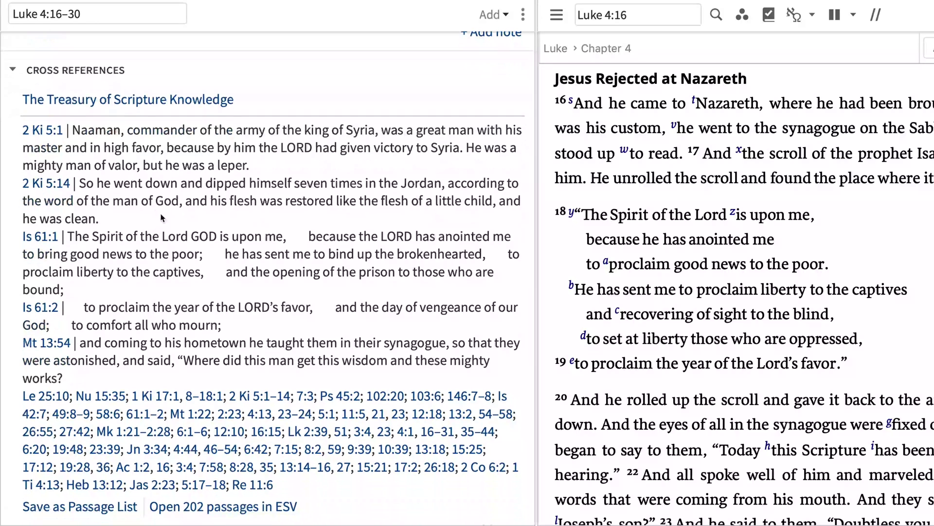
pyautogui.click(166, 507)
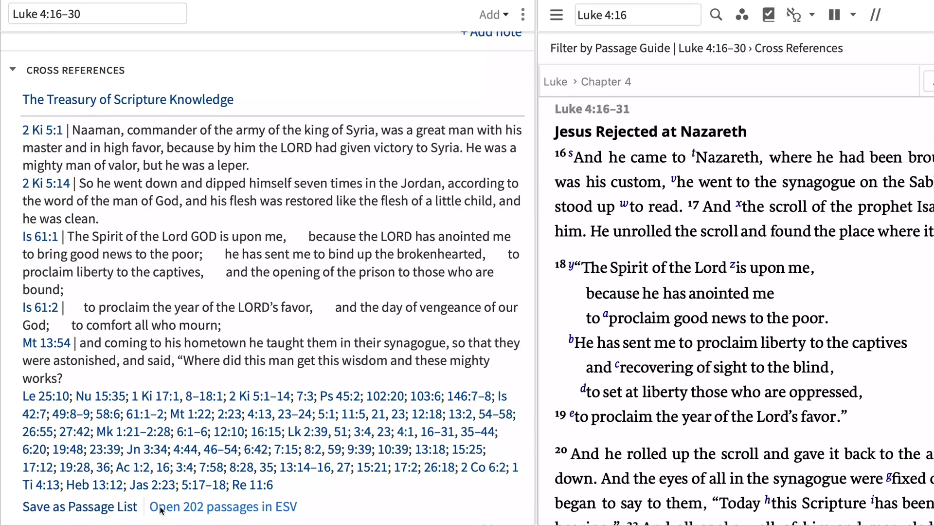
# - Save the cross references for Luke 4:16–30 as a passage list and look through its first entries
pyautogui.click(129, 507)
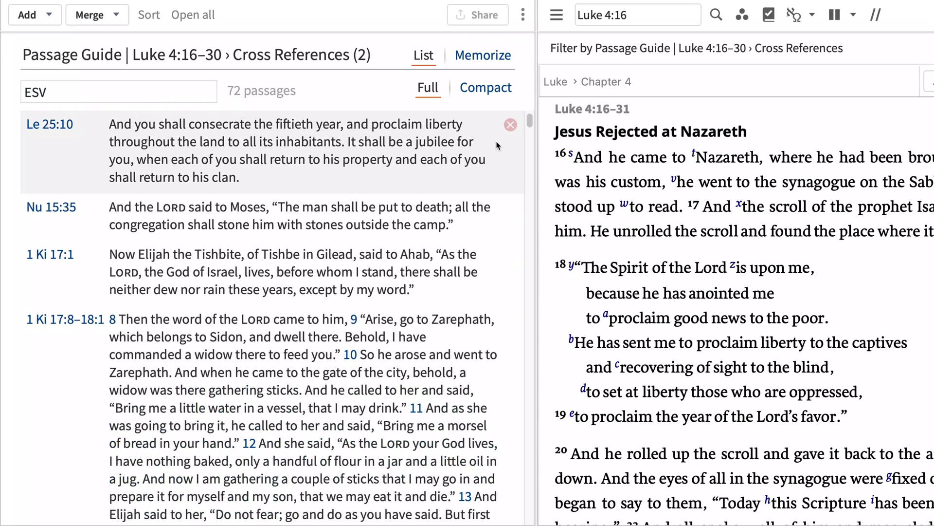
pyautogui.scroll(-5, 496, 146)
pyautogui.scroll(-5, 496, 145)
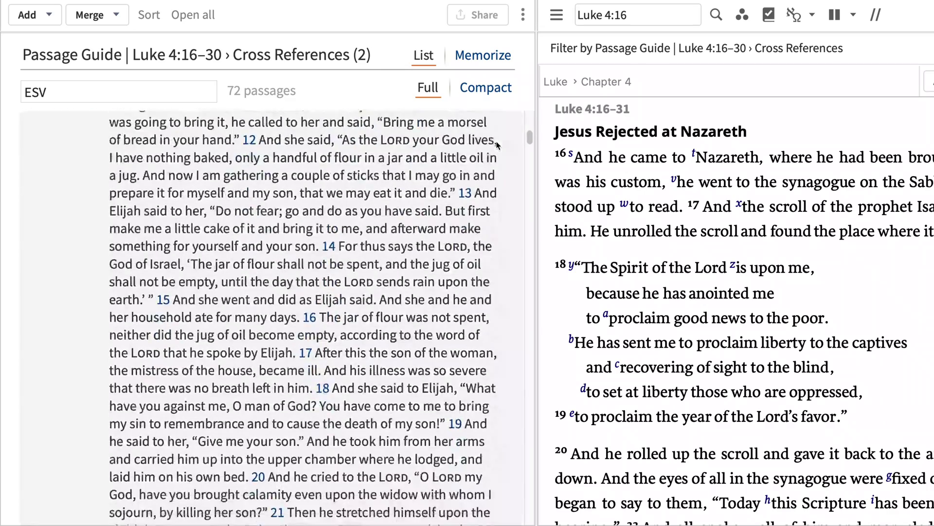
pyautogui.scroll(-3, 497, 145)
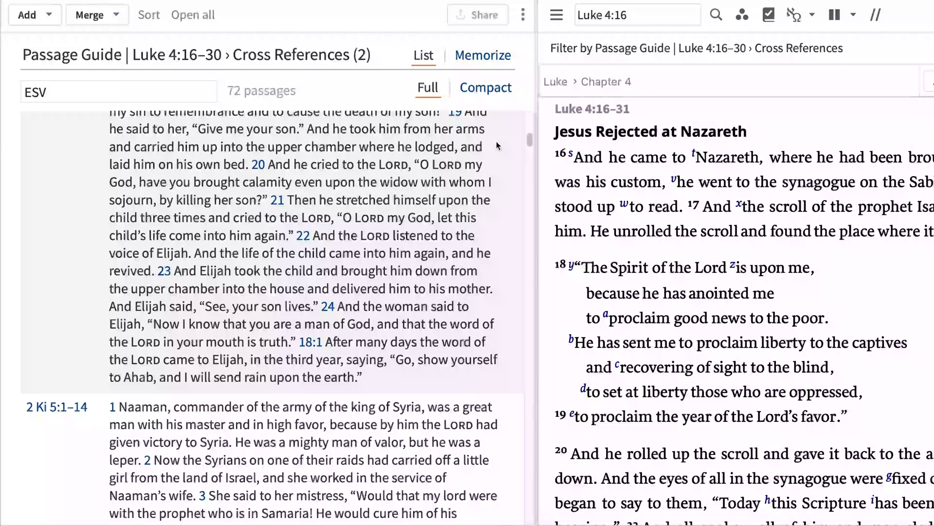
pyautogui.scroll(5, 497, 146)
pyautogui.scroll(8, 497, 146)
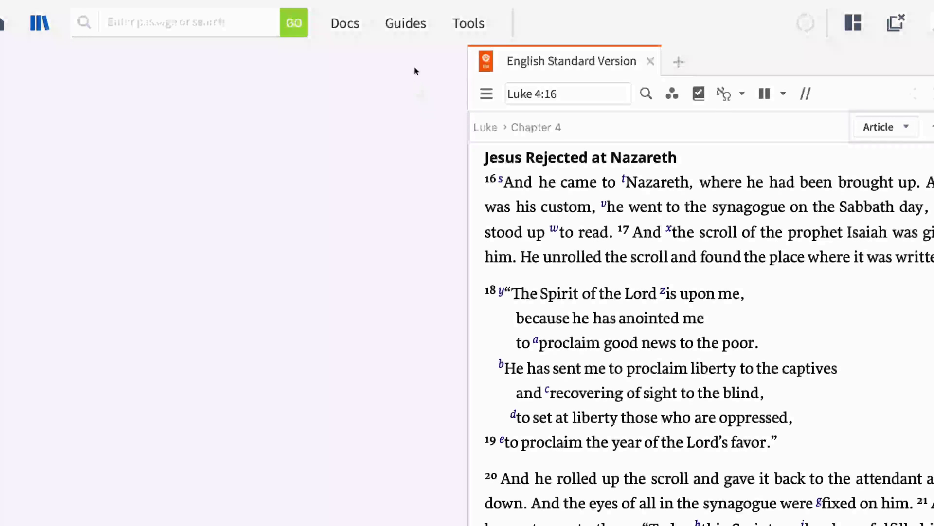
# - Run a new Passage Guide on Luke 4:16–30 (Jesus Rejected at Nazareth) and check its Your Content section
pyautogui.click(411, 27)
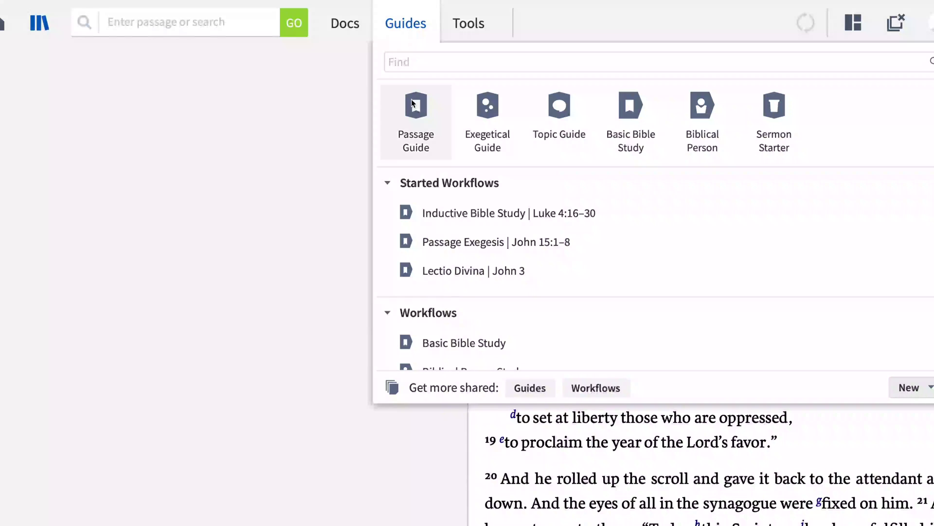
pyautogui.click(415, 103)
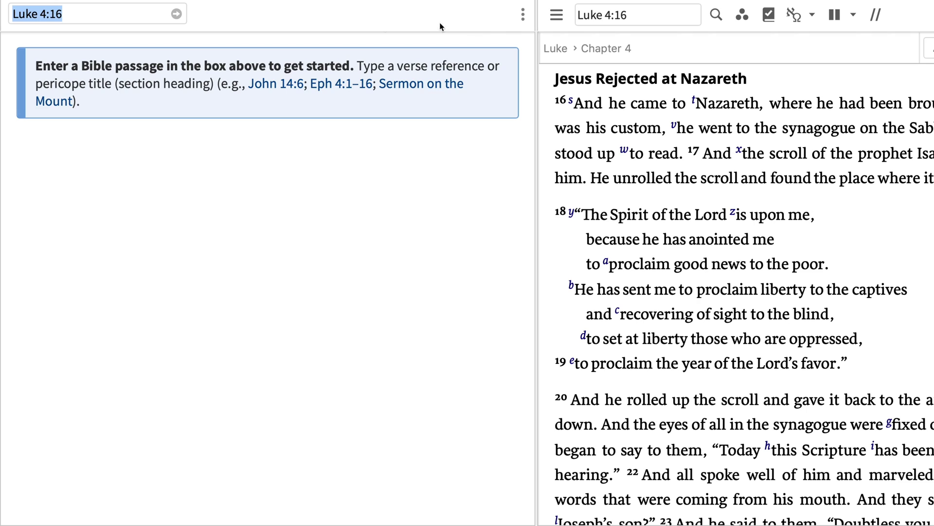
pyautogui.click(129, 16)
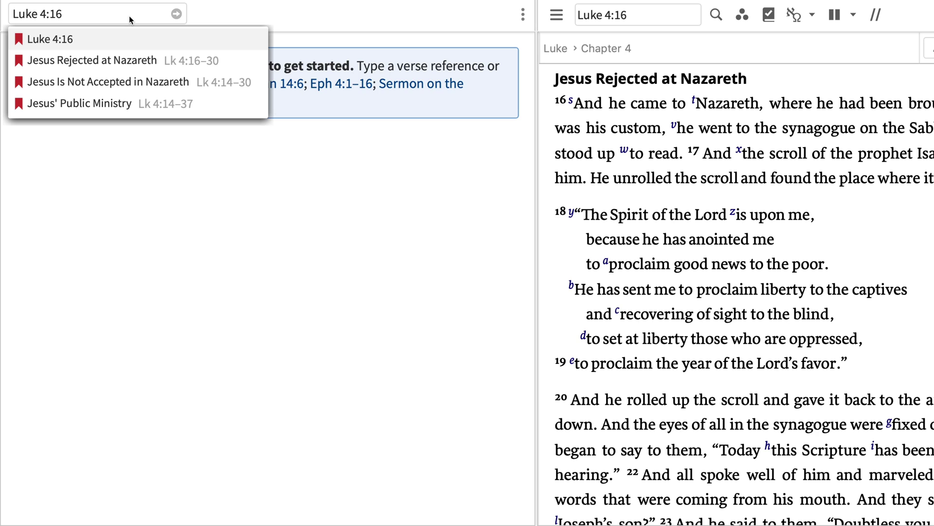
pyautogui.click(131, 61)
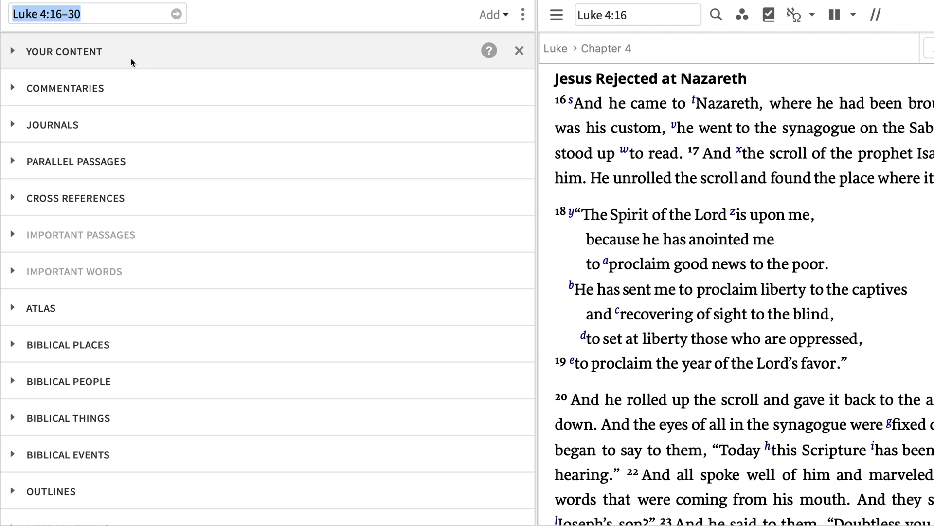
pyautogui.press('Return')
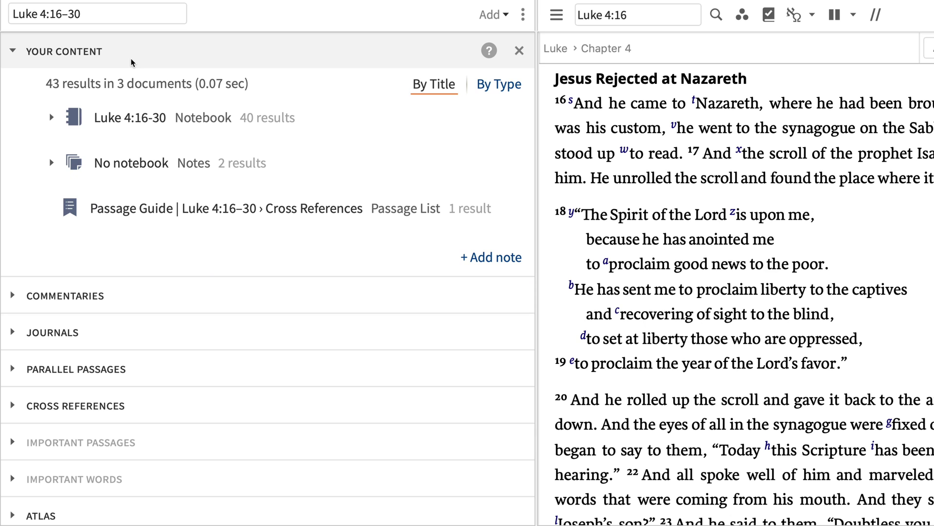
pyautogui.click(131, 63)
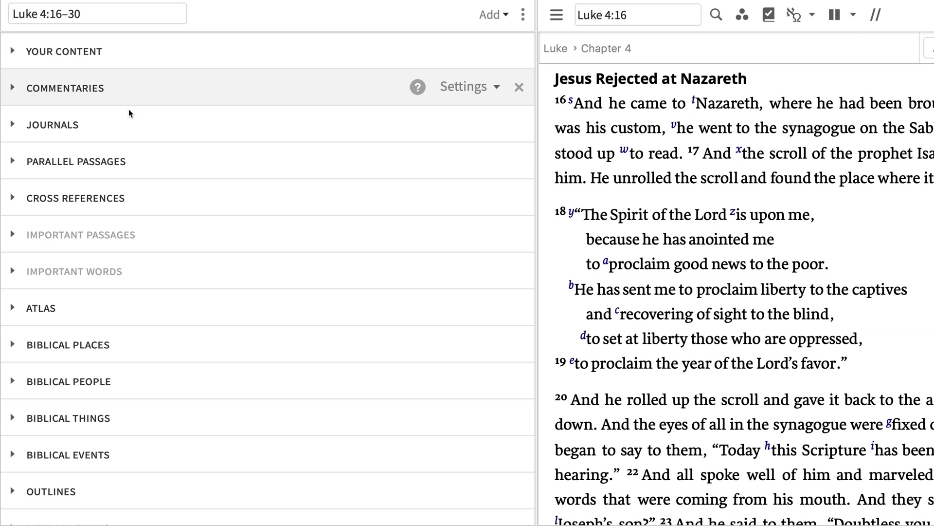
# - Expand Parallel Passages and examine the Gospel harmonies and Old Testament quotations listed for Luke 4:16–30
pyautogui.click(128, 157)
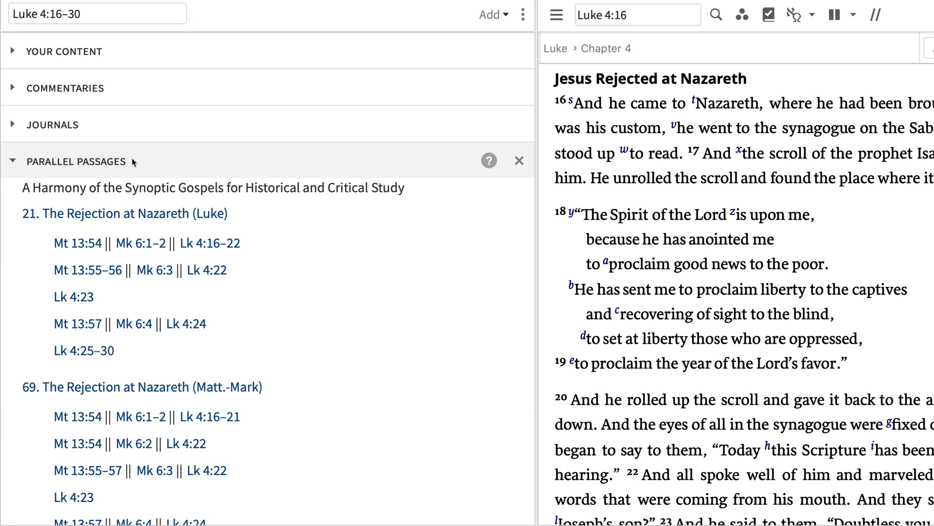
pyautogui.scroll(-4, 133, 158)
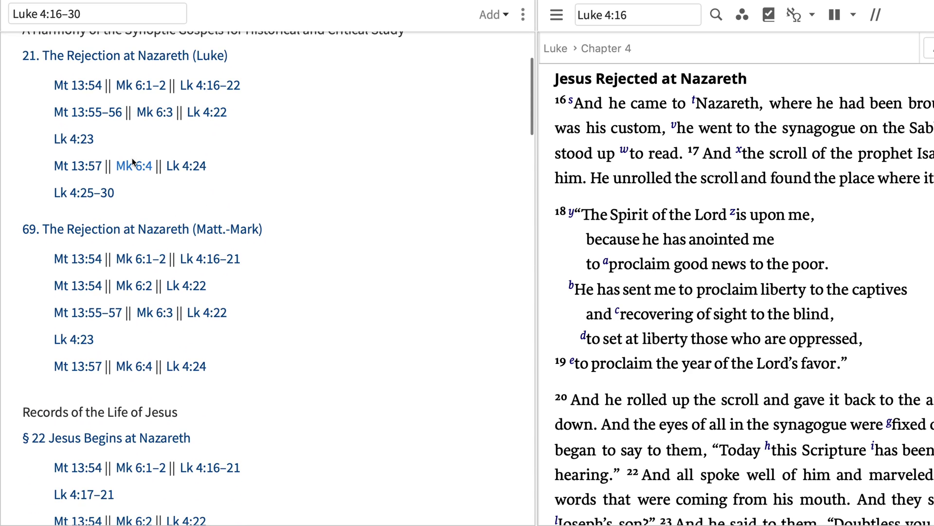
pyautogui.scroll(-8, 132, 158)
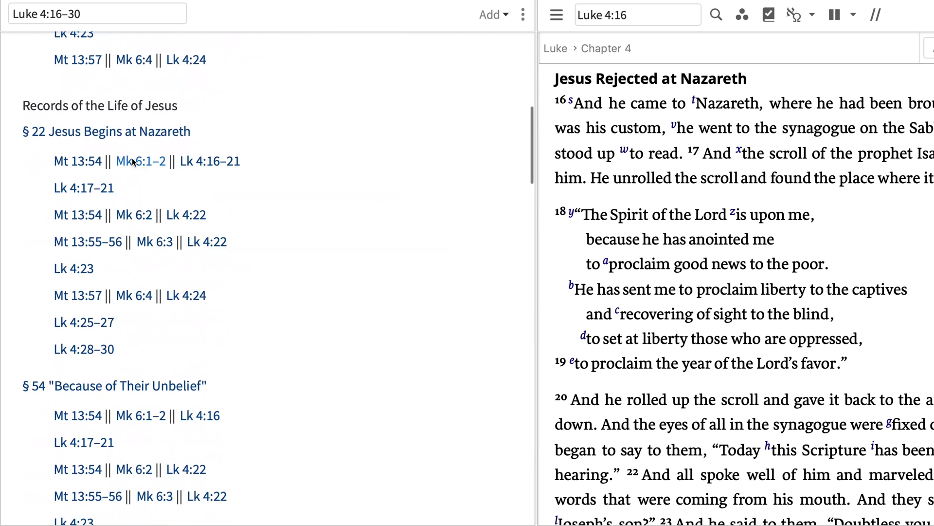
pyautogui.scroll(-7, 132, 157)
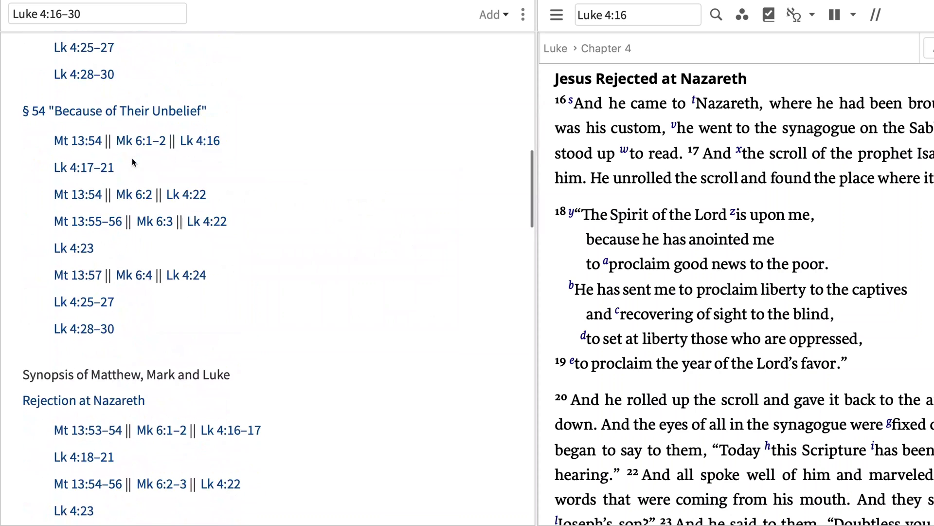
pyautogui.scroll(-7, 132, 158)
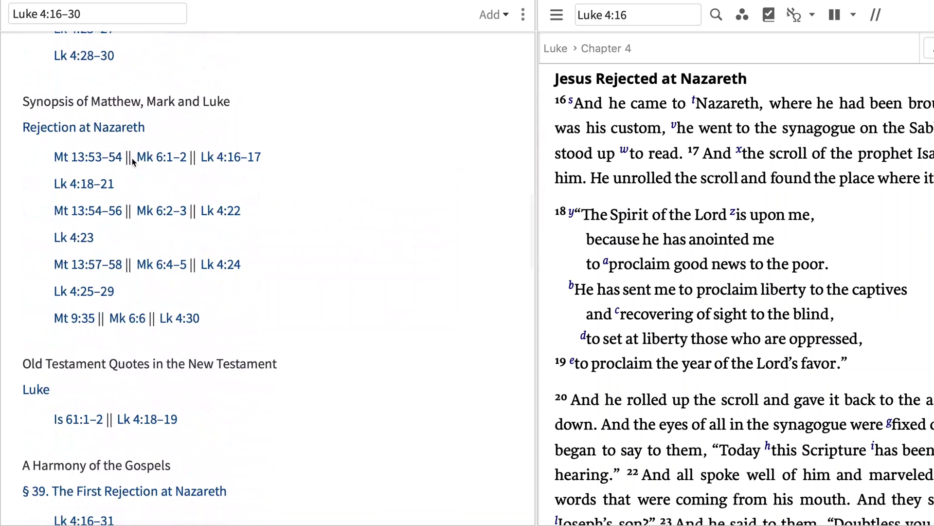
pyautogui.scroll(-7, 132, 158)
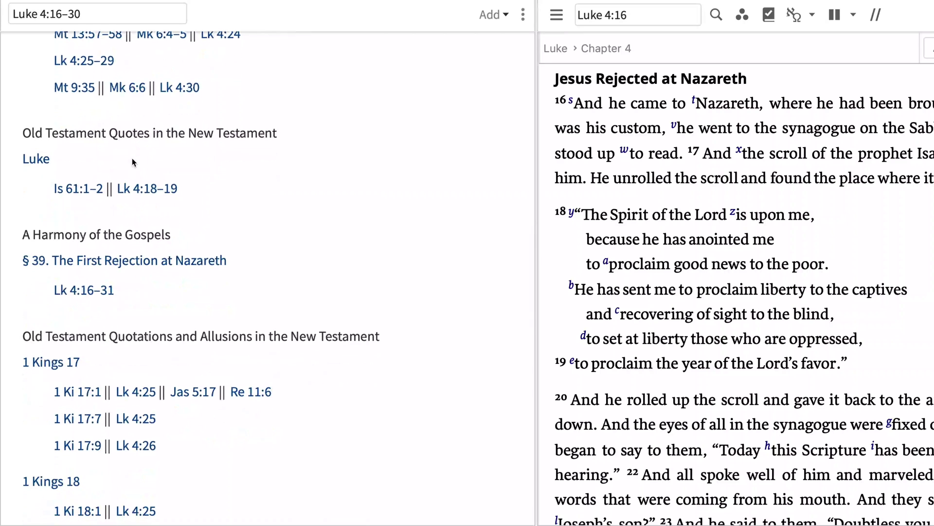
pyautogui.scroll(-8, 132, 157)
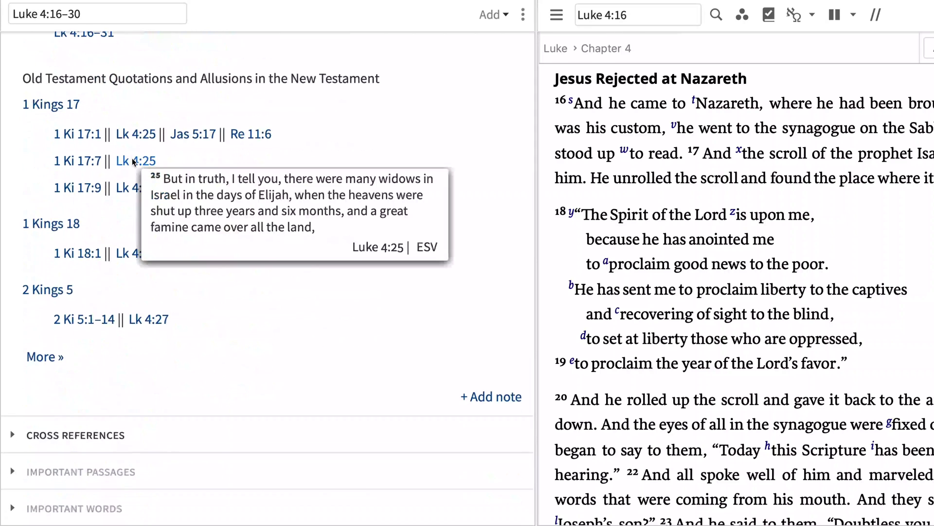
pyautogui.scroll(-3, 132, 158)
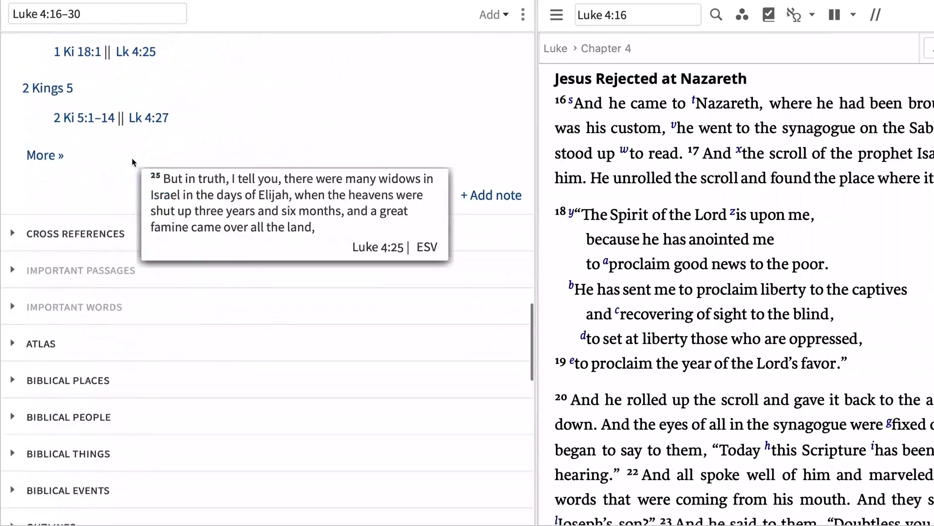
# - Expand the Cross References section and read the entries from The Treasury of Scripture Knowledge
pyautogui.click(112, 235)
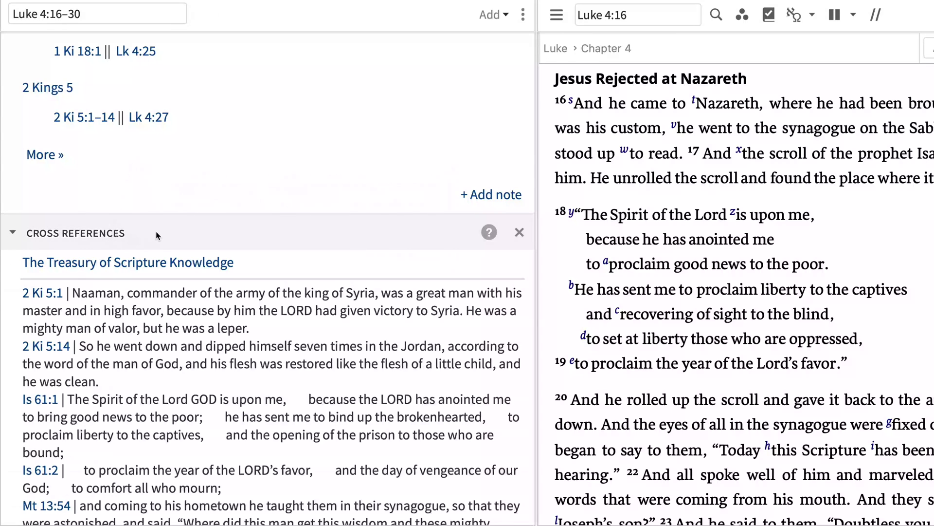
pyautogui.scroll(-3, 156, 231)
pyautogui.scroll(-1, 156, 232)
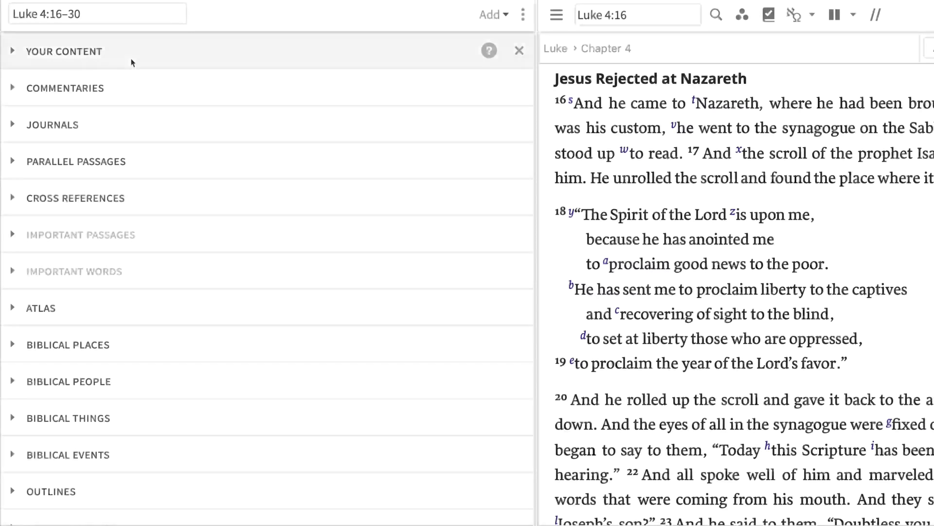
# - Review the Parallel Passages section again, comparing the Nazareth rejection accounts and the Old Testament quotes and allusions
pyautogui.click(128, 160)
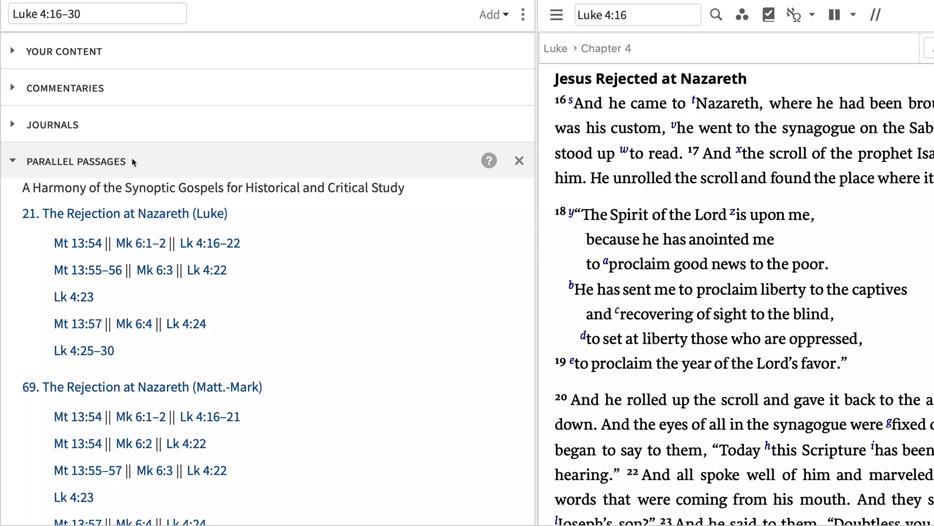
pyautogui.scroll(-3, 132, 158)
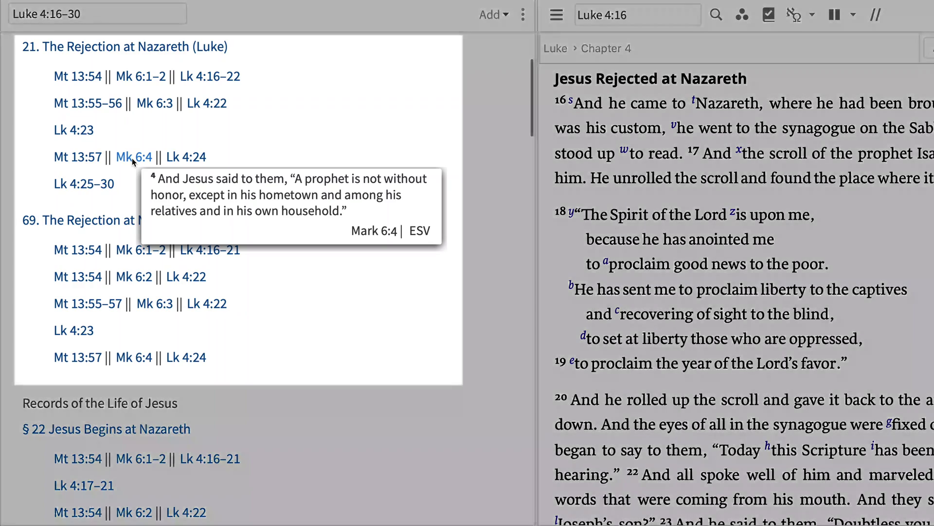
pyautogui.scroll(-5, 132, 158)
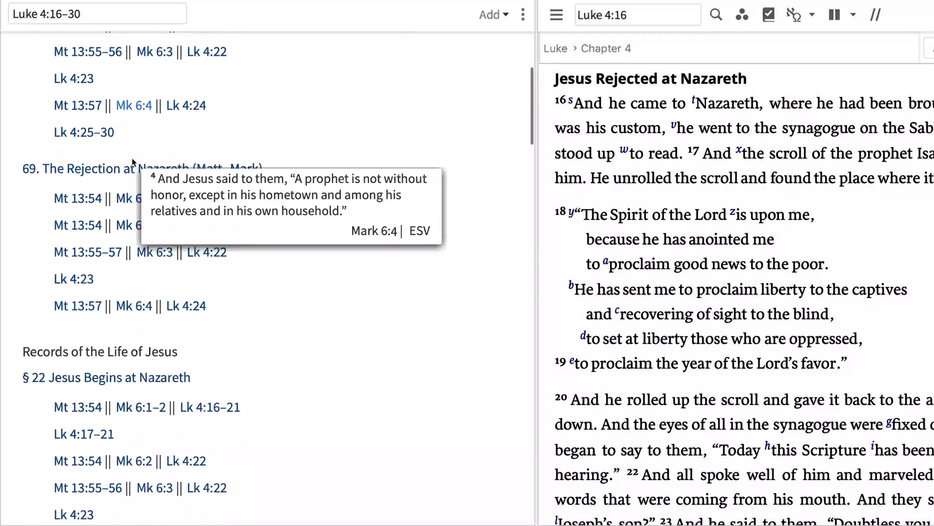
pyautogui.scroll(-5, 133, 157)
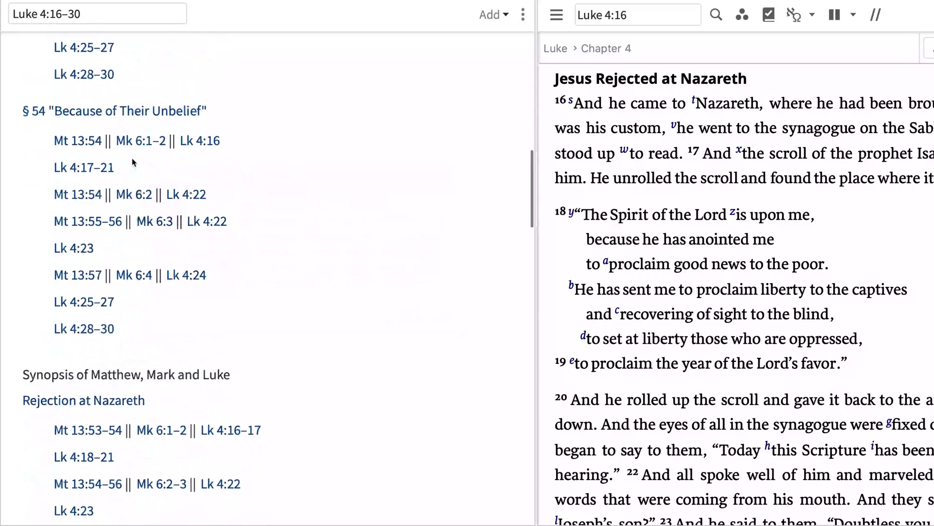
pyautogui.scroll(-5, 133, 157)
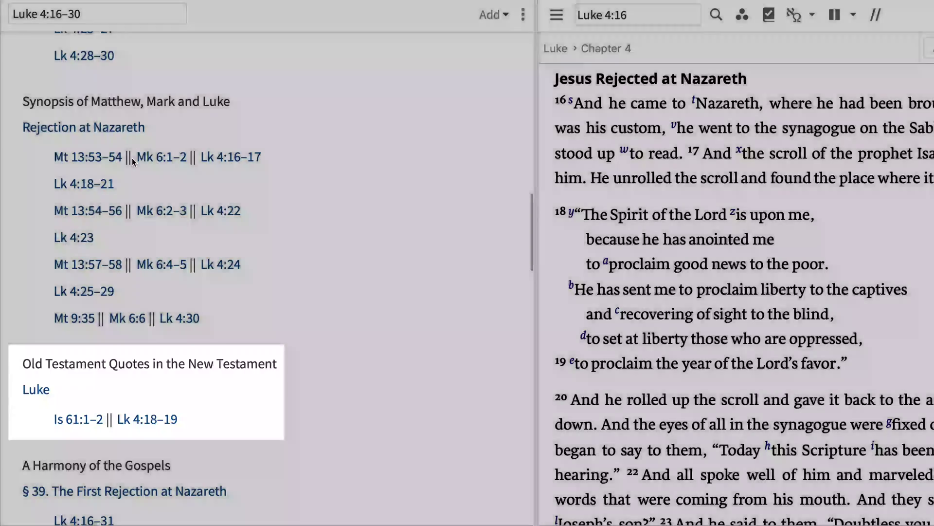
pyautogui.scroll(-4, 132, 158)
pyautogui.scroll(-8, 132, 161)
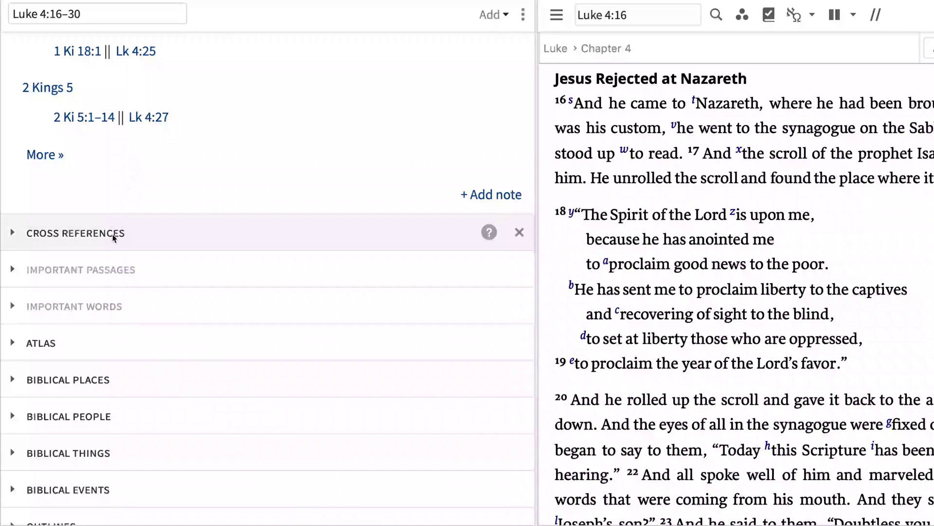
# - Expand Cross References and filter the ESV to all passages cited for Luke 4:16–30
pyautogui.click(113, 235)
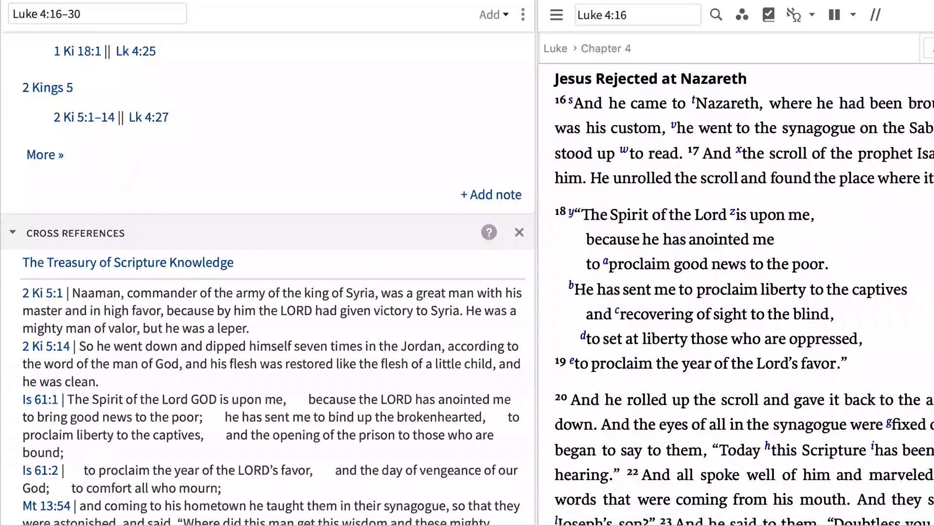
pyautogui.scroll(-3, 268, 277)
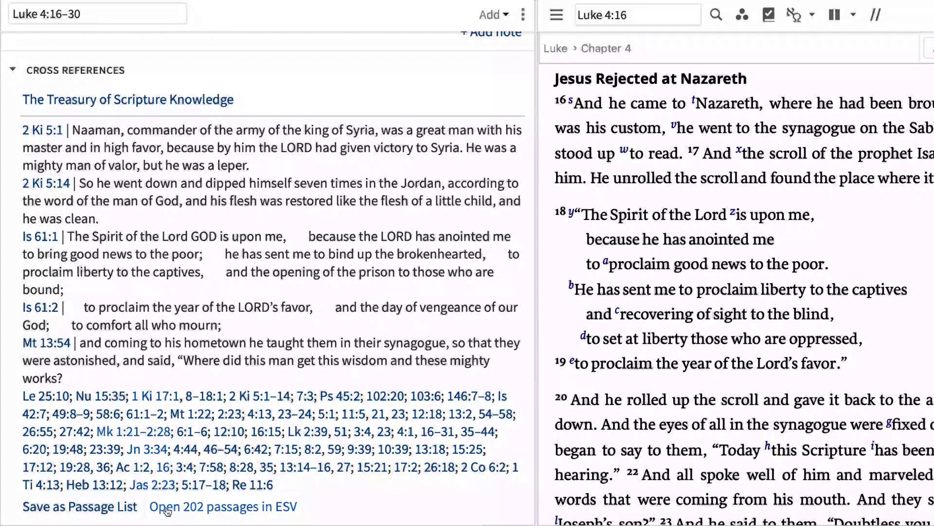
pyautogui.click(167, 508)
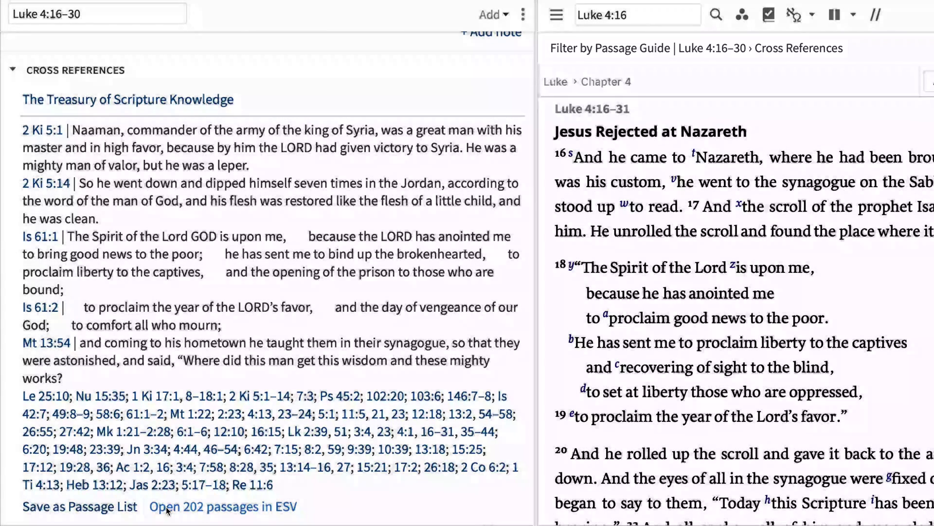
# - Save the guide's cross references as a passage list and read through its ESV verses
pyautogui.click(130, 508)
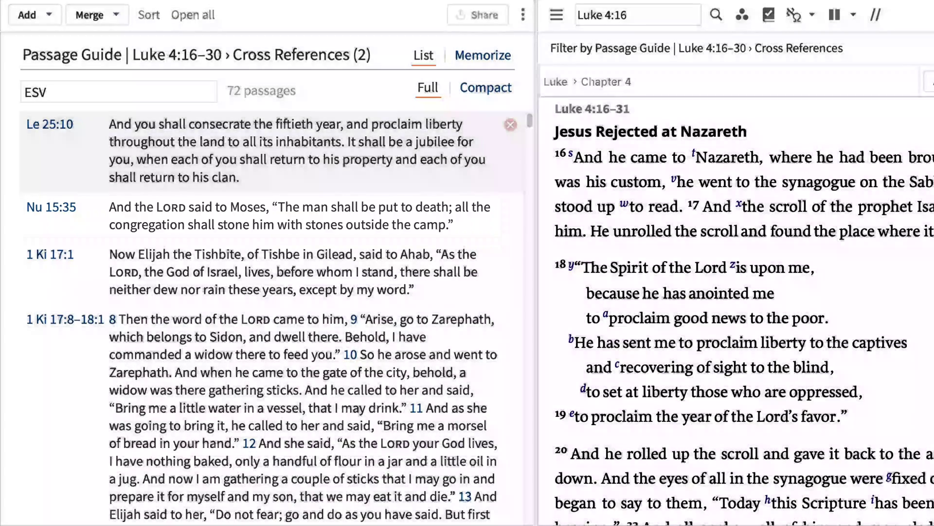
pyautogui.scroll(-5, 497, 145)
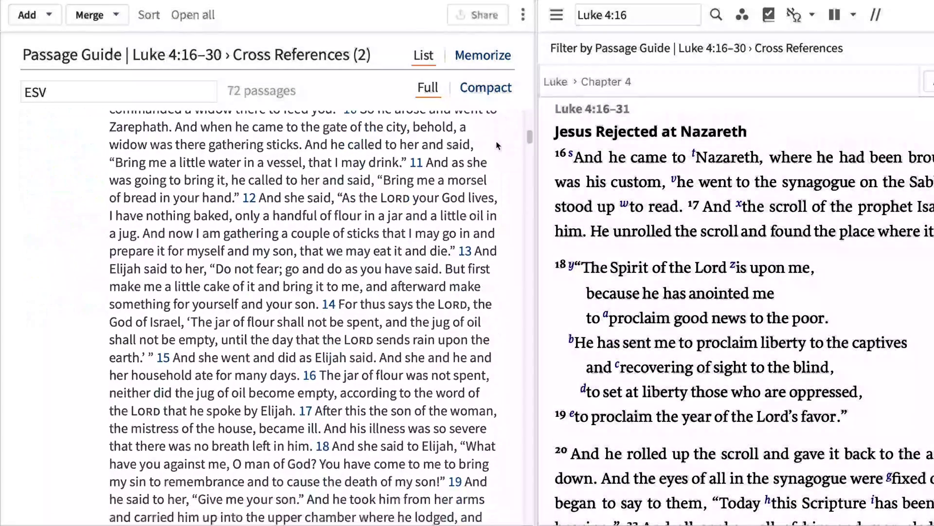
pyautogui.scroll(-3, 497, 145)
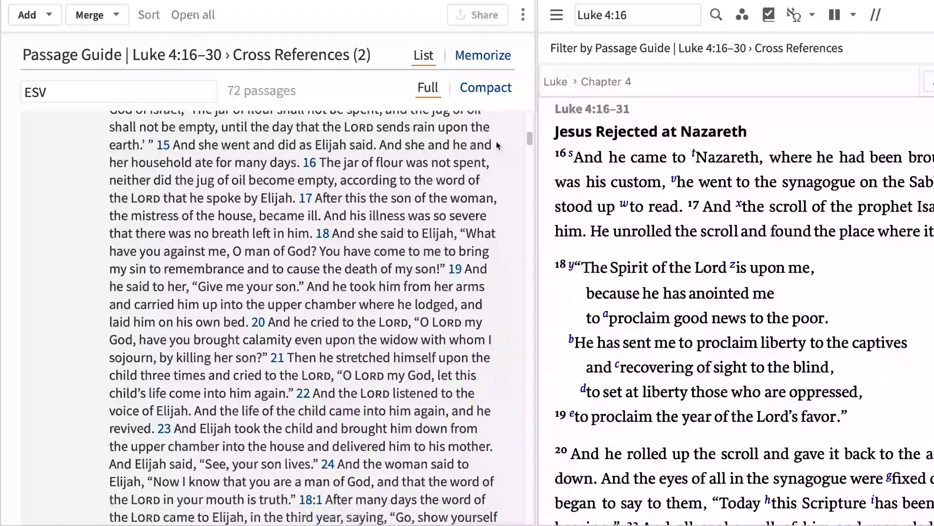
# - Review the passage list's 1 Kings 17 and 2 Kings 5 verses and look up the list among the saved documents
pyautogui.scroll(-3, 497, 145)
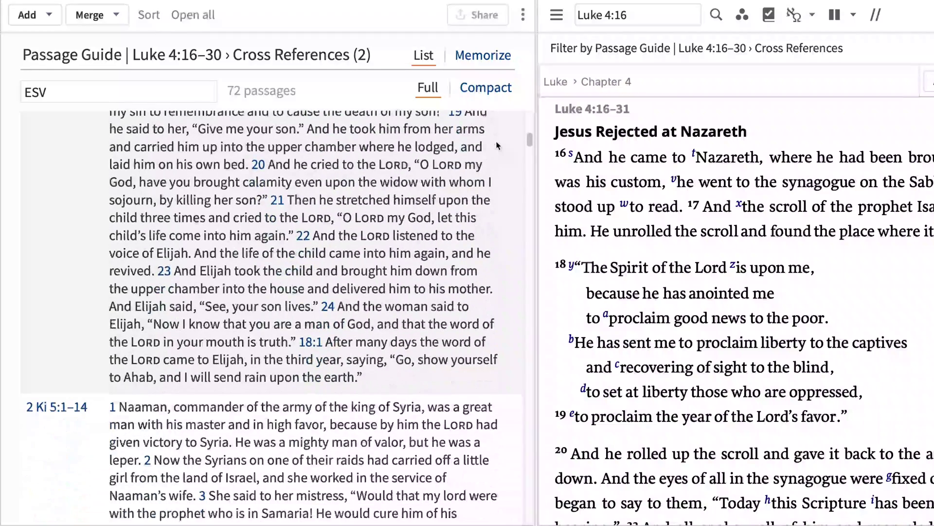
pyautogui.scroll(6, 497, 145)
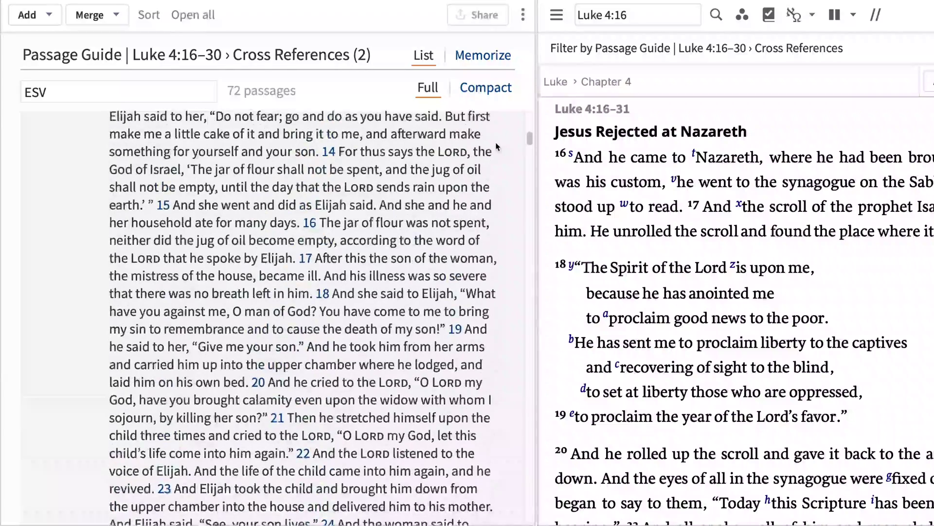
pyautogui.scroll(5, 495, 145)
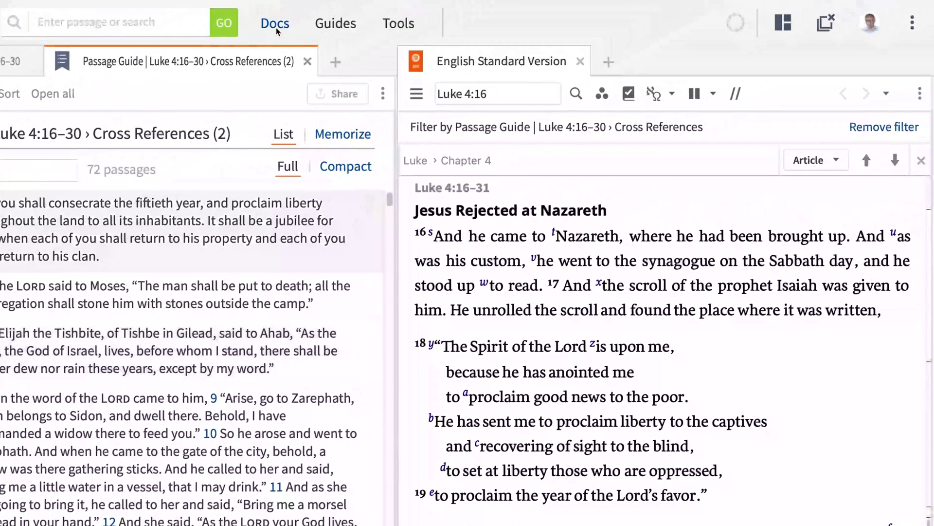
pyautogui.click(276, 26)
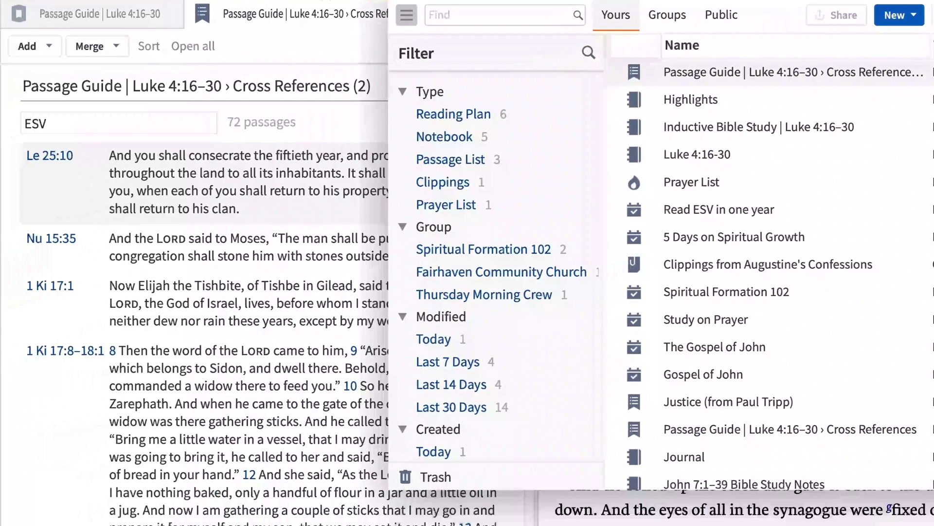
pyautogui.click(150, 12)
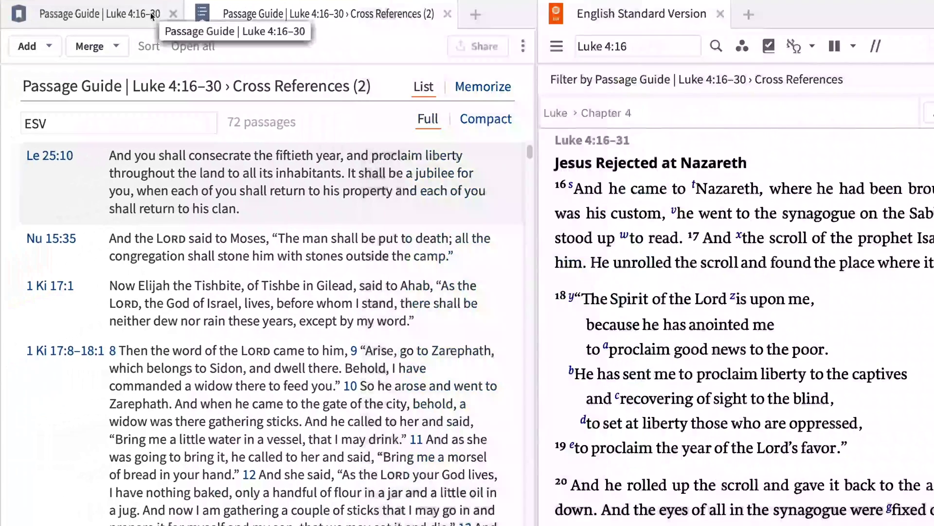
# - Return to the Luke 4:16–30 Passage Guide and open the Evangelical Commentary on the Bible to read its section on the passage
pyautogui.click(151, 14)
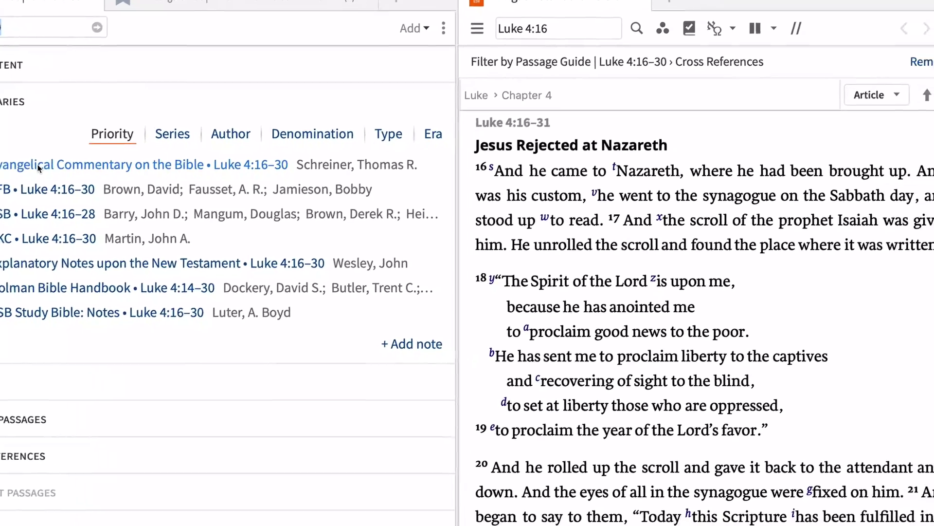
pyautogui.click(39, 168)
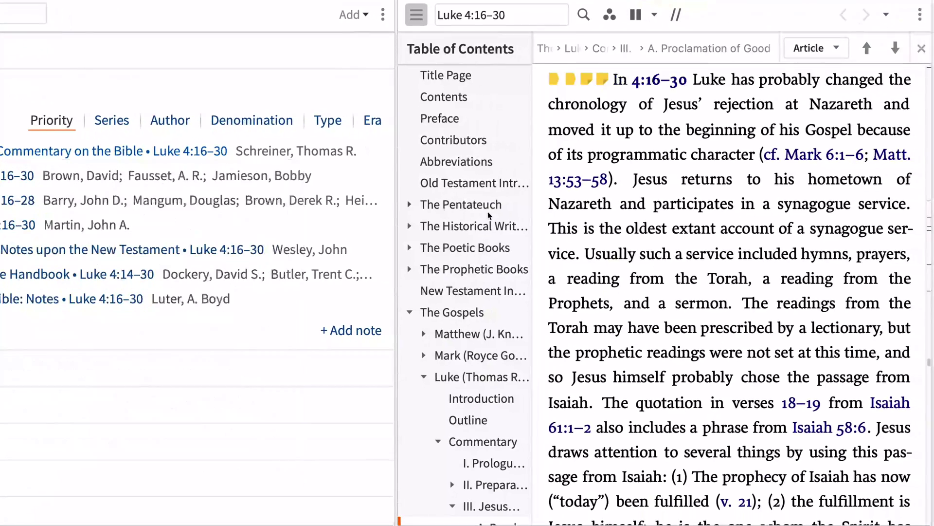
pyautogui.scroll(-3, 651, 257)
pyautogui.scroll(-5, 591, 244)
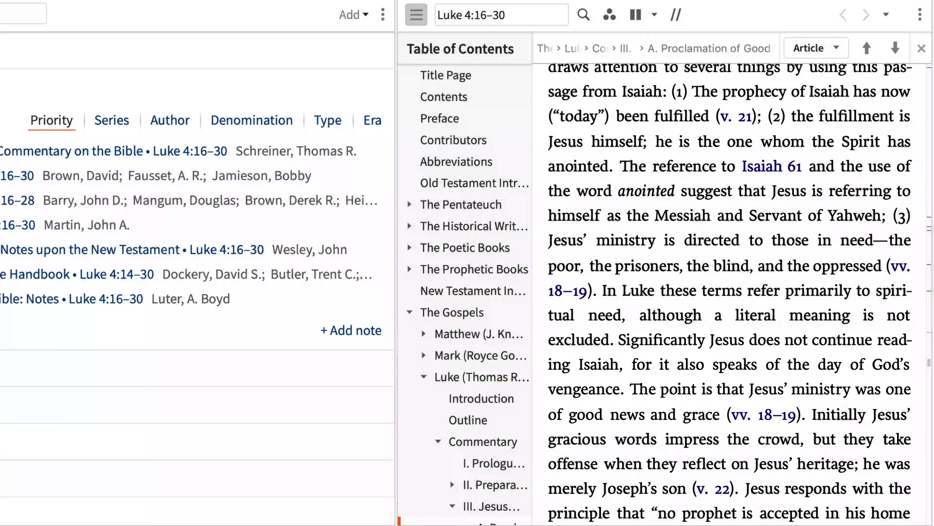
# - Highlight the commentary's "Significantly Jesus does not continue reading Isaiah" through "(vv. 18–19)" in orange and attach the note "Jesus does not read the entire passage!"
pyautogui.moveTo(619, 341); pyautogui.dragTo(804, 421)
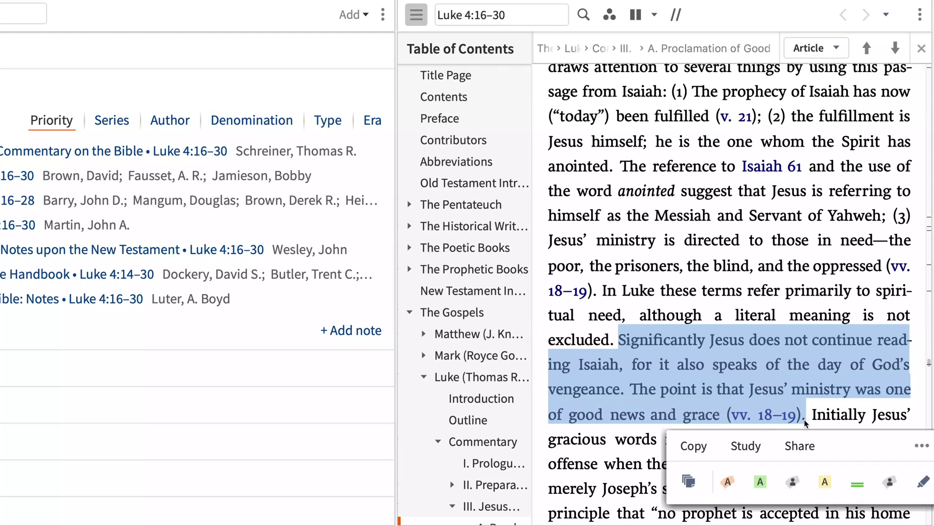
pyautogui.click(727, 482)
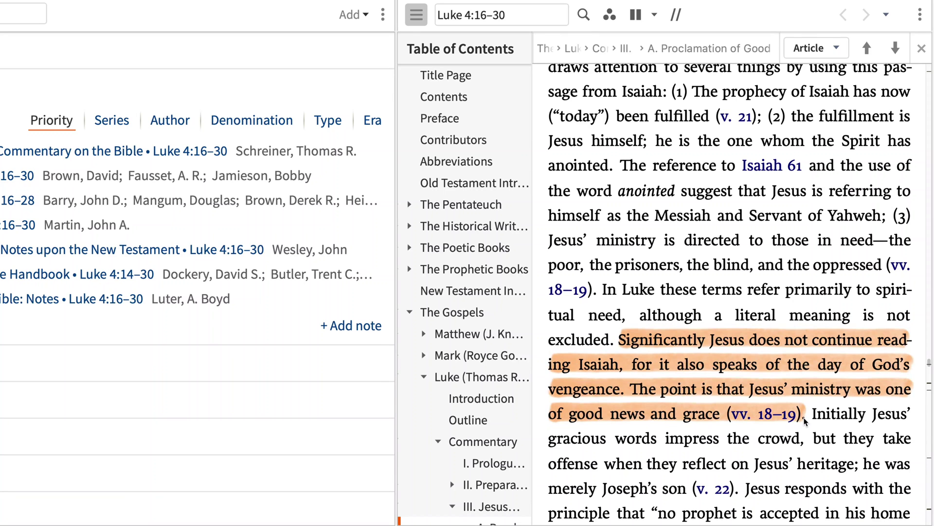
pyautogui.moveTo(808, 418); pyautogui.dragTo(622, 342)
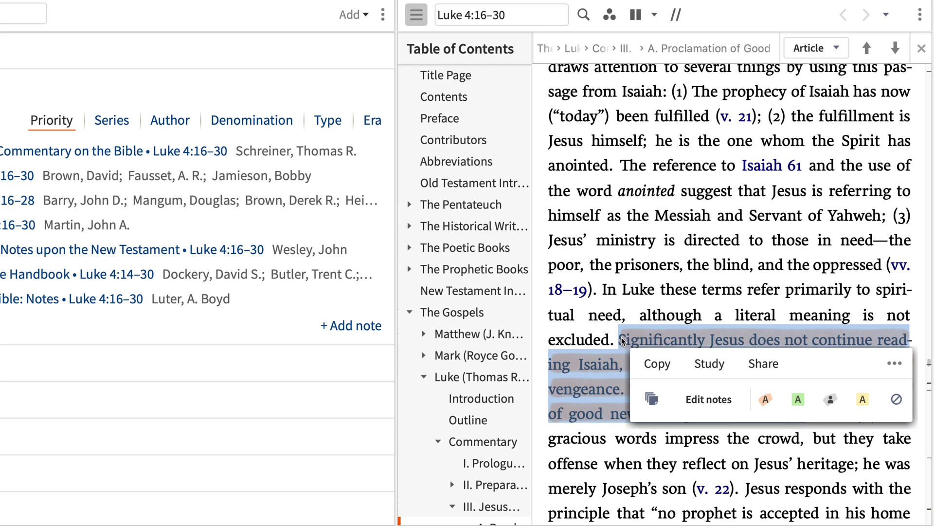
pyautogui.click(648, 400)
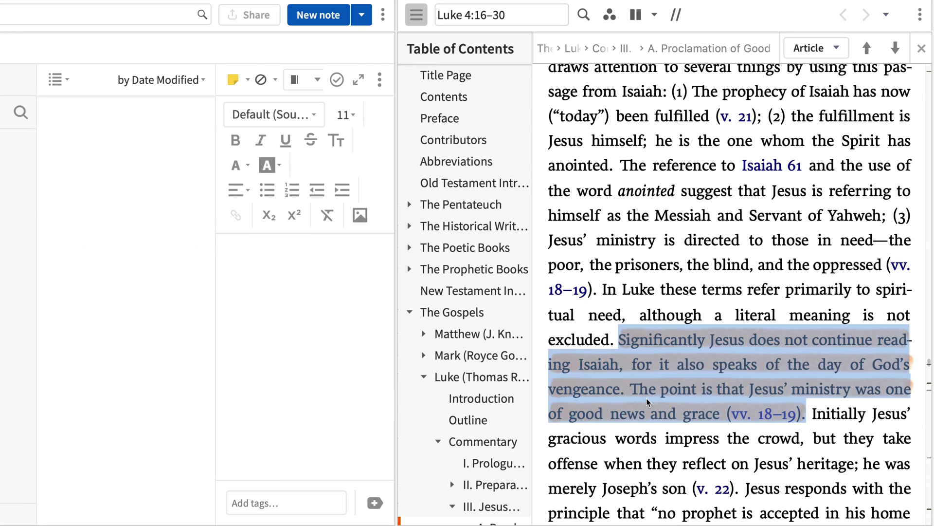
pyautogui.write('Jesus does not read the entire passage!')
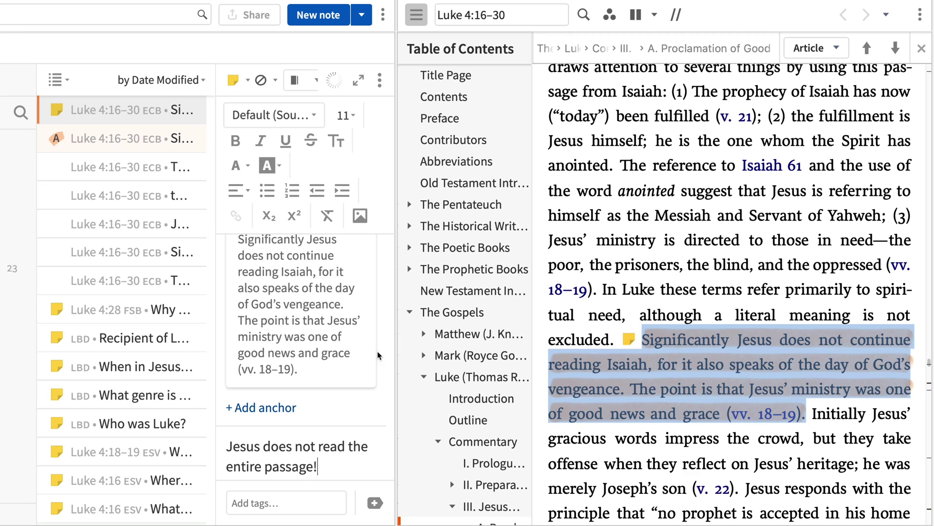
# - Assign the new note to the Luke 4:16-30 notebook
pyautogui.click(318, 84)
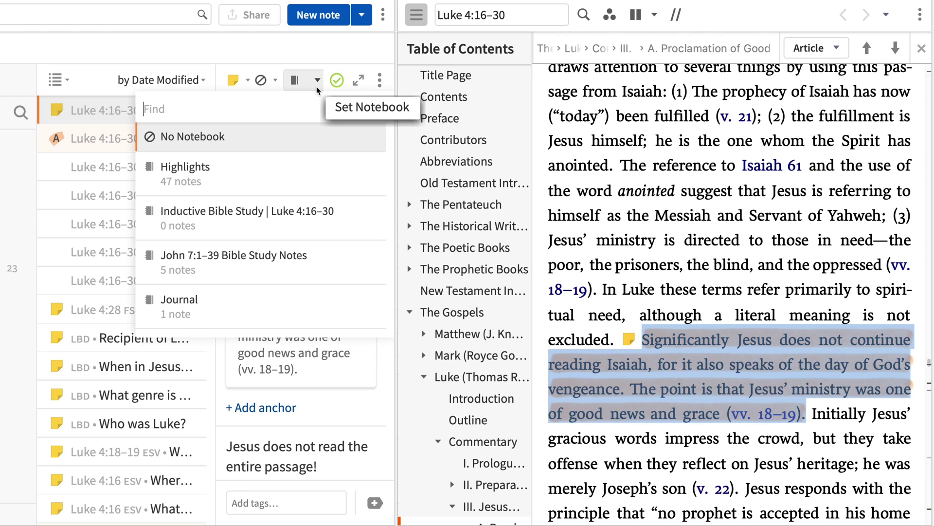
pyautogui.scroll(-1, 245, 292)
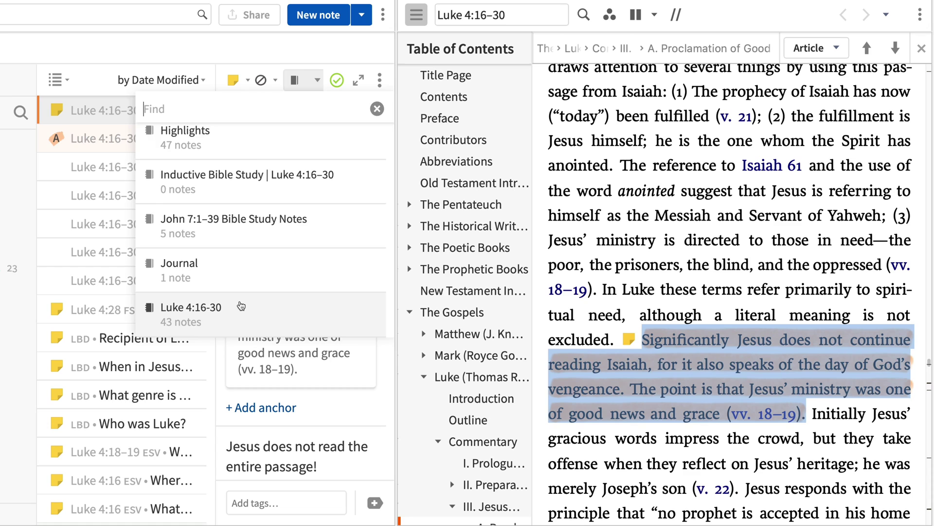
pyautogui.click(242, 307)
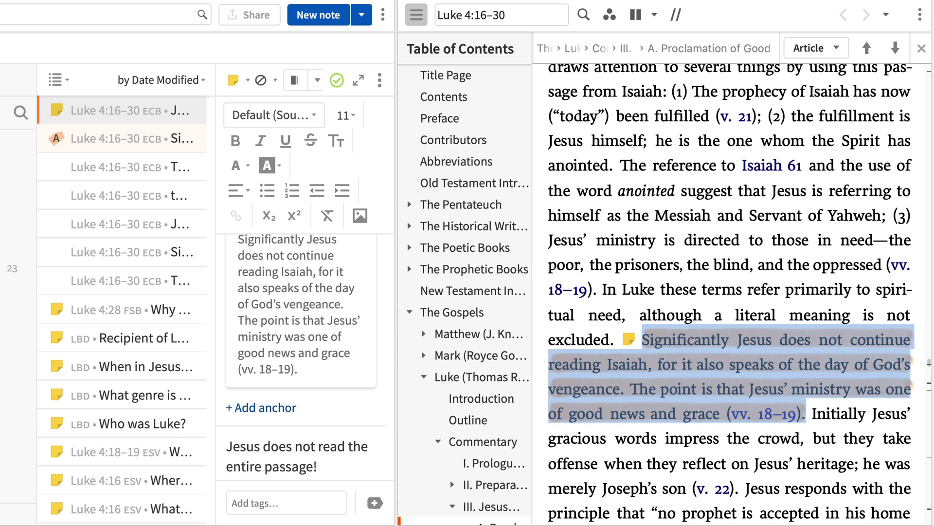
# - Add the Bible reference Luke 4:18–19 as a second anchor on the note
pyautogui.click(276, 416)
pyautogui.click(300, 340)
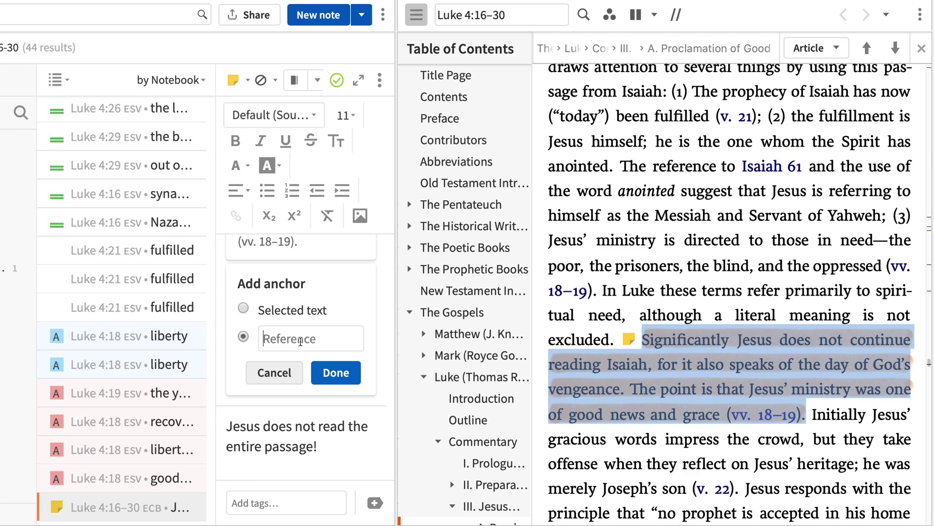
pyautogui.write('lk4.18-19')
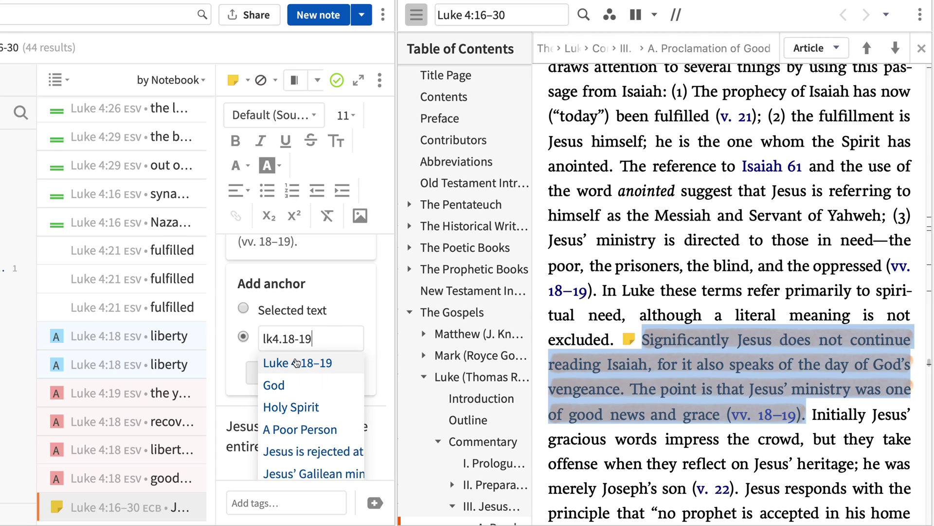
pyautogui.click(294, 360)
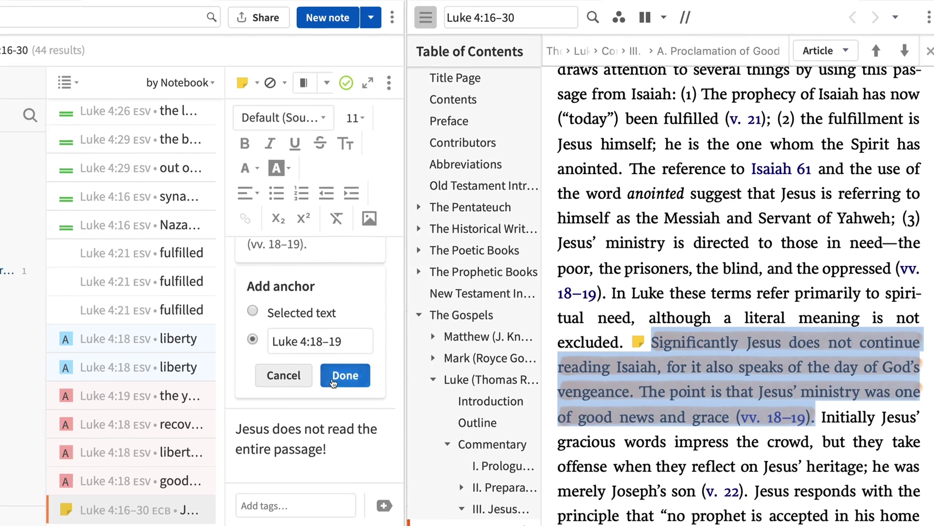
pyautogui.click(333, 383)
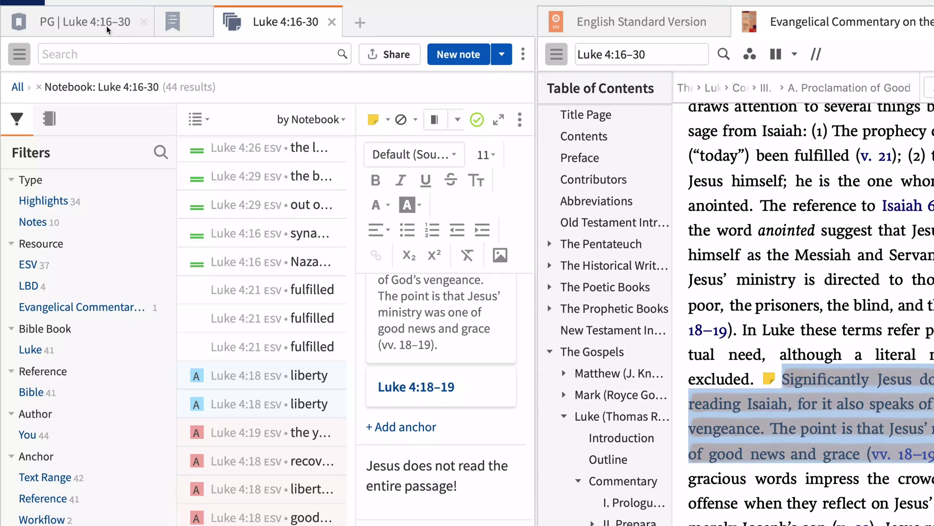
# - Expand Biblical Places in the Passage Guide, look through the places with their maps and images, and open Zarephath in Factbook
pyautogui.click(49, 22)
pyautogui.scroll(-1, 13, 169)
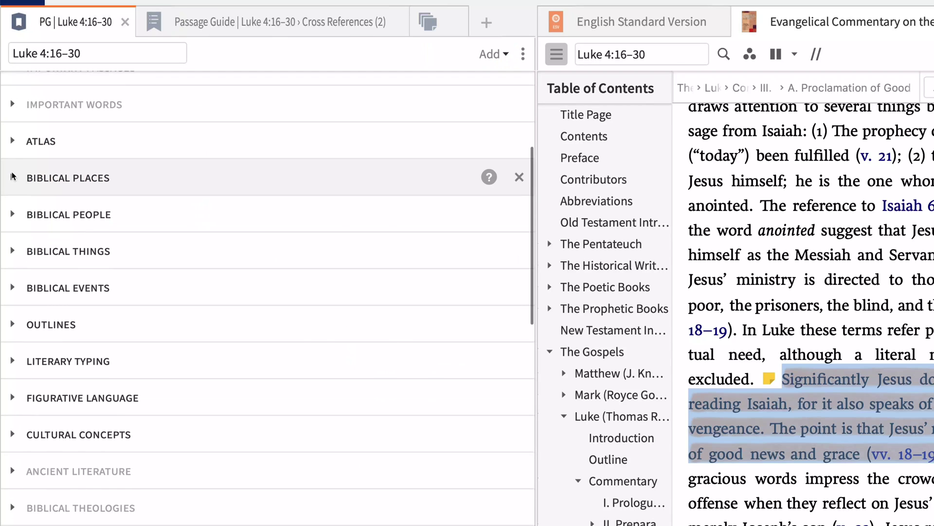
pyautogui.click(13, 178)
pyautogui.scroll(-5, 12, 177)
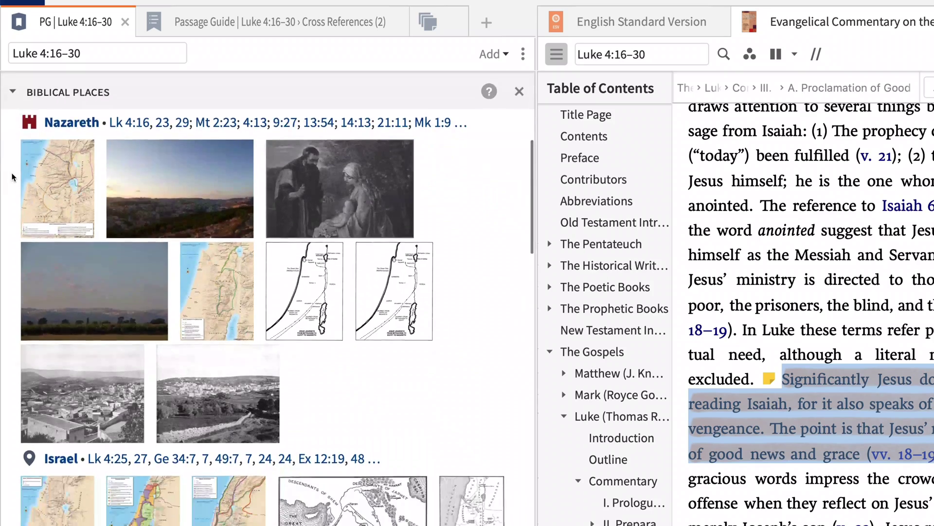
pyautogui.scroll(-5, 13, 177)
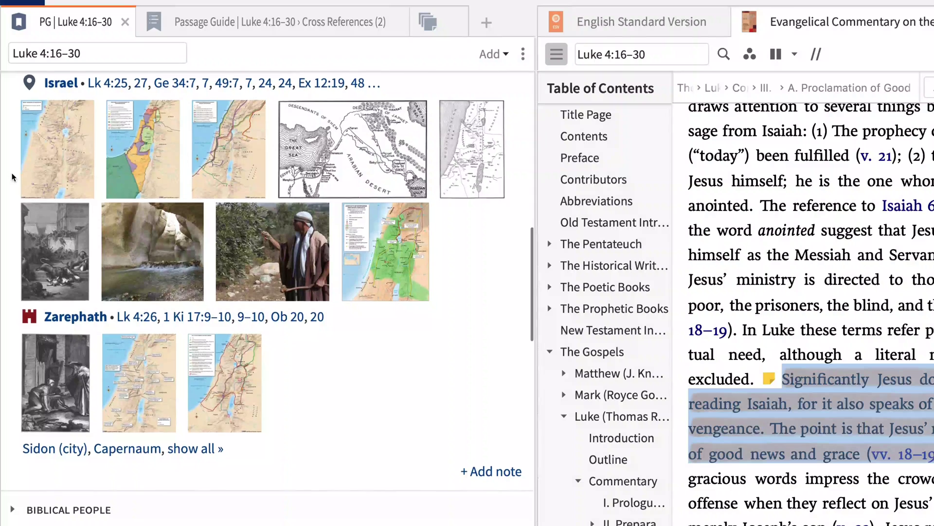
pyautogui.click(67, 319)
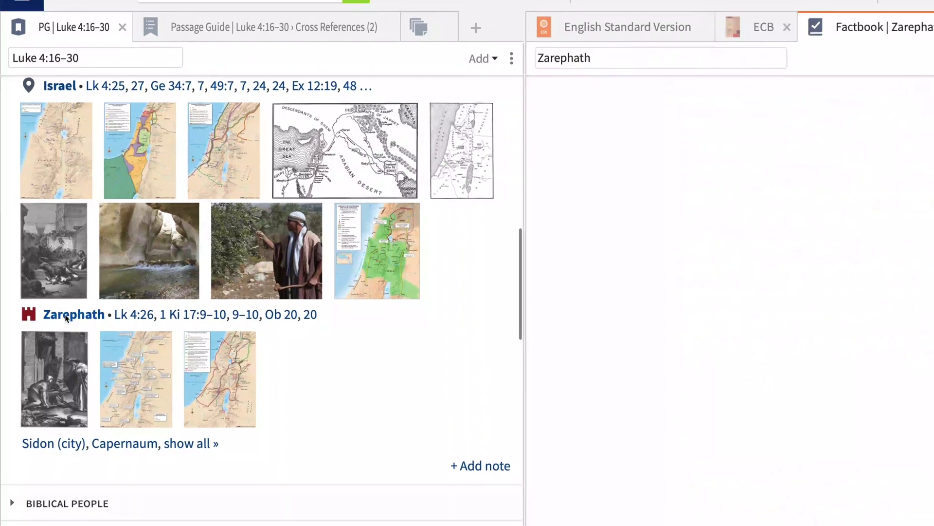